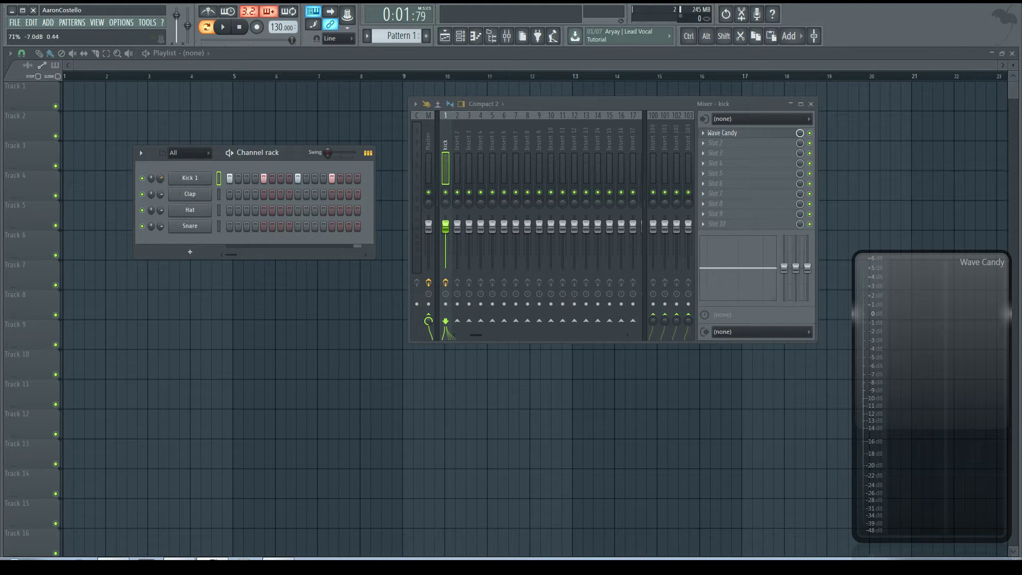
Select the kick mixer insert and lower Kick 1's channel volume to -6.6 dB (about 72%)
left_click(445, 240)
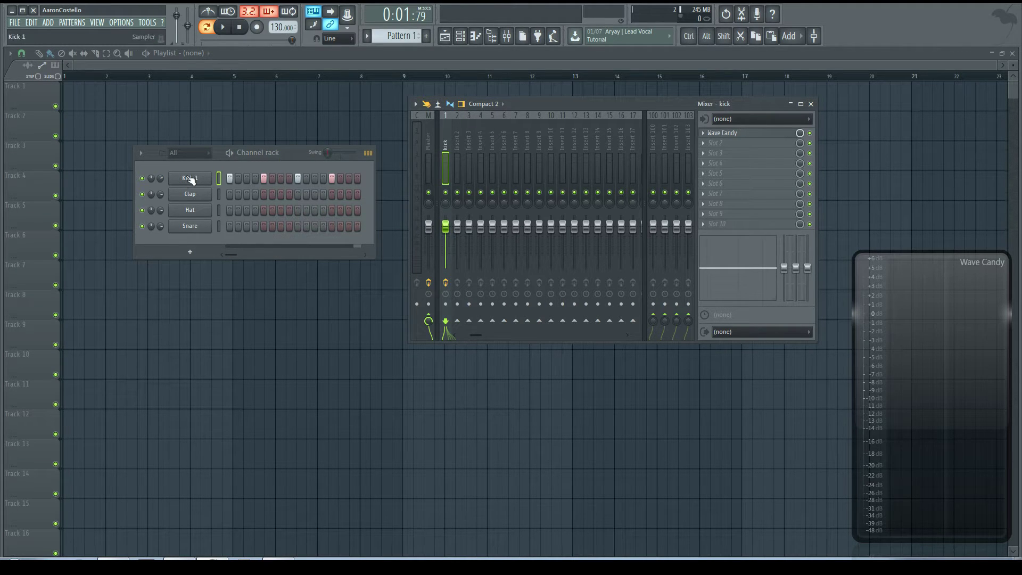
left_click_drag(160, 178, 160, 182)
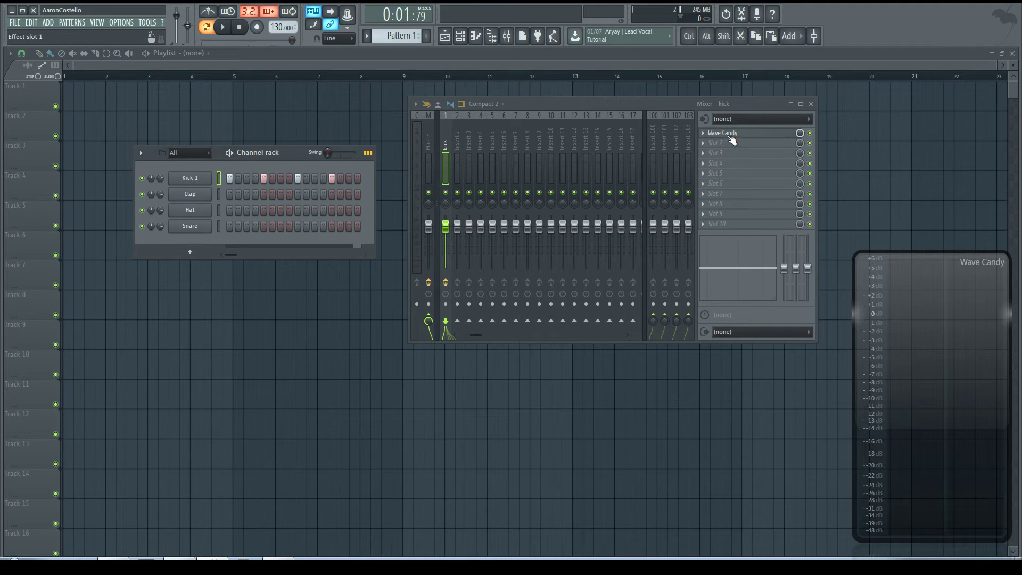
left_click(223, 28)
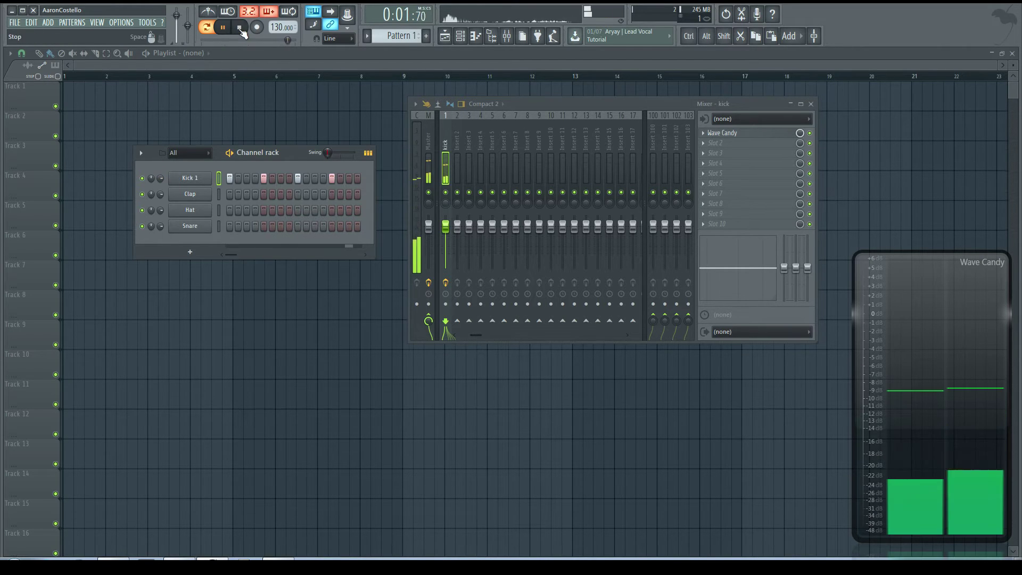
key("space")
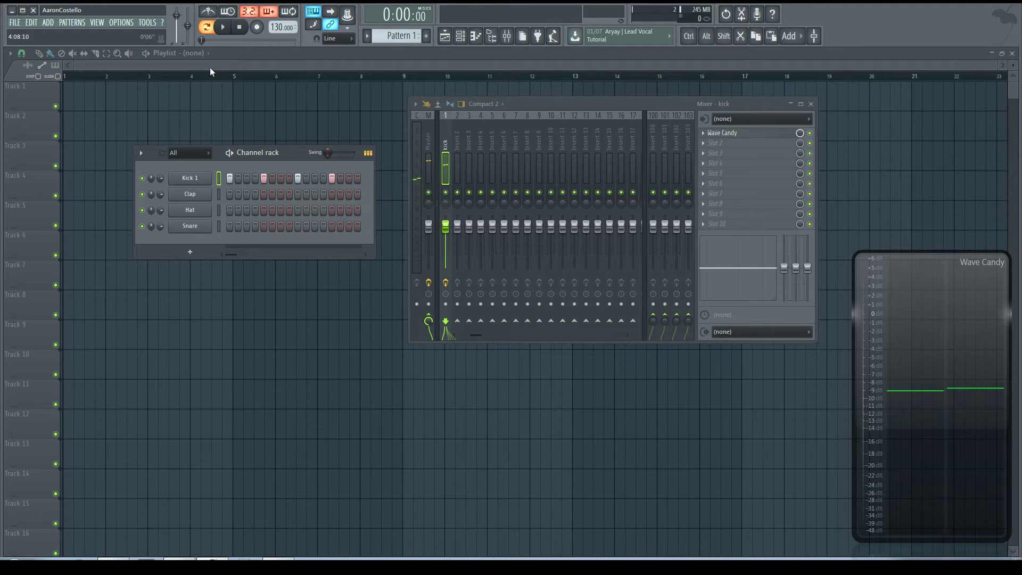
Play the pattern and pull the kick fader down until Wave Candy peaks near -8.58 dB
left_click(225, 31)
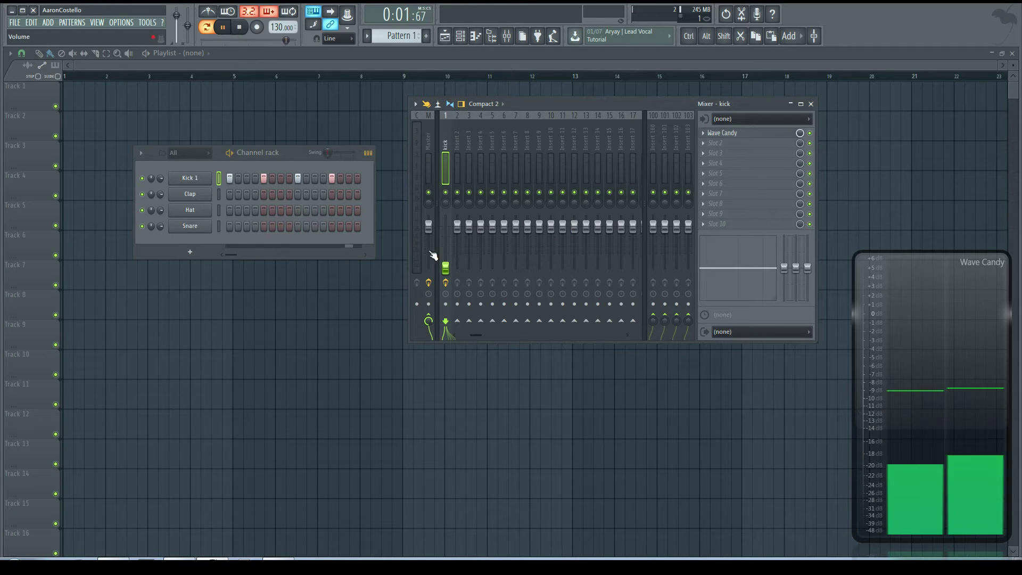
left_click_drag(300, 153, 291, 152)
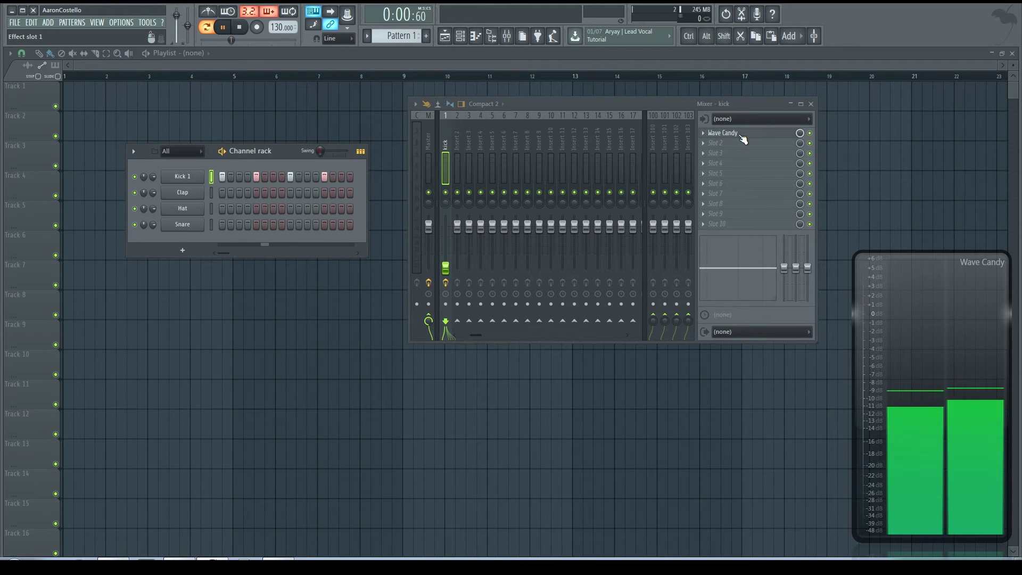
mouse_move(893, 390)
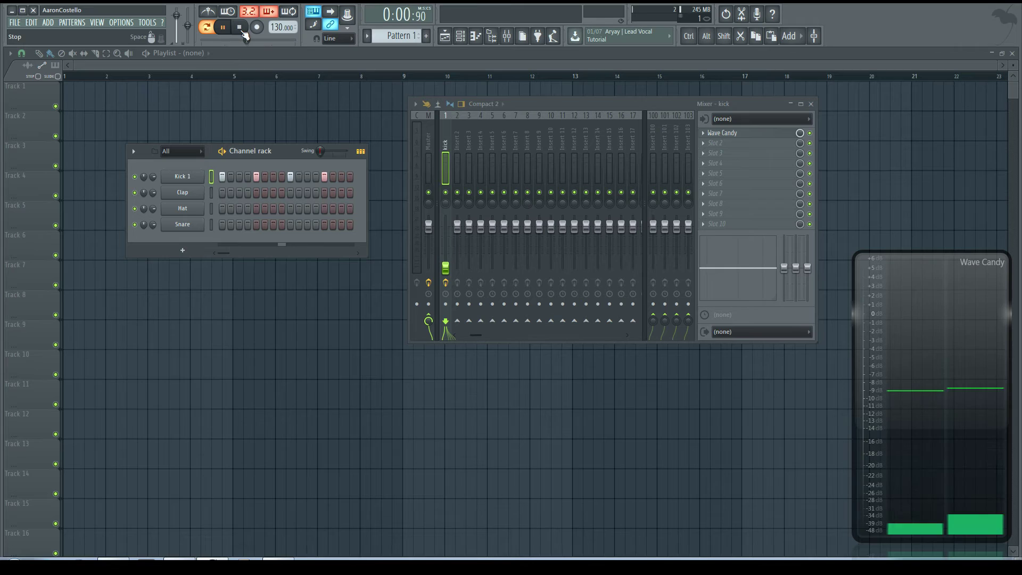
Stop playback and raise the kick insert's mixer volume back to about -5.0 dB
key("space")
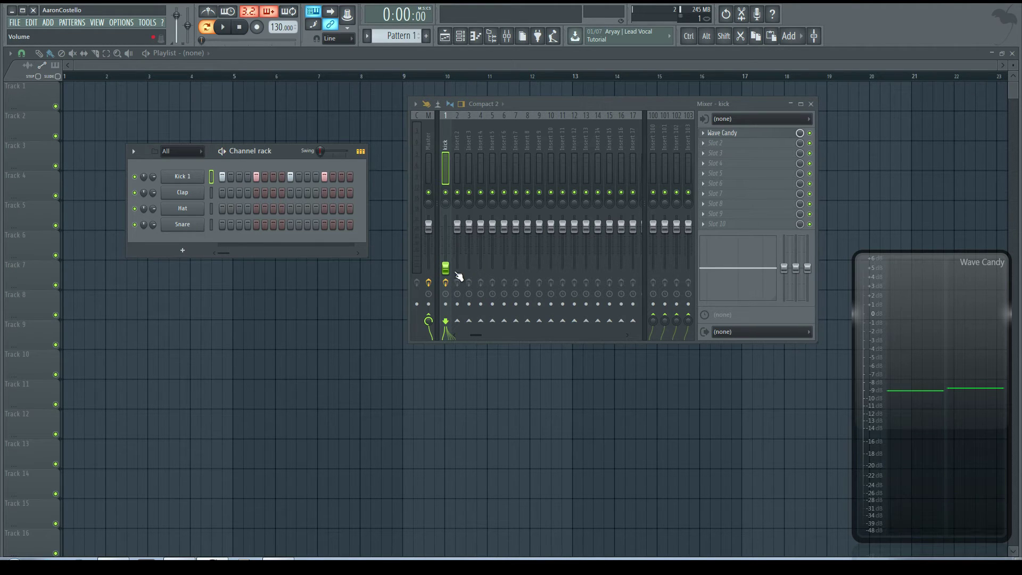
left_click_drag(445, 268, 446, 226)
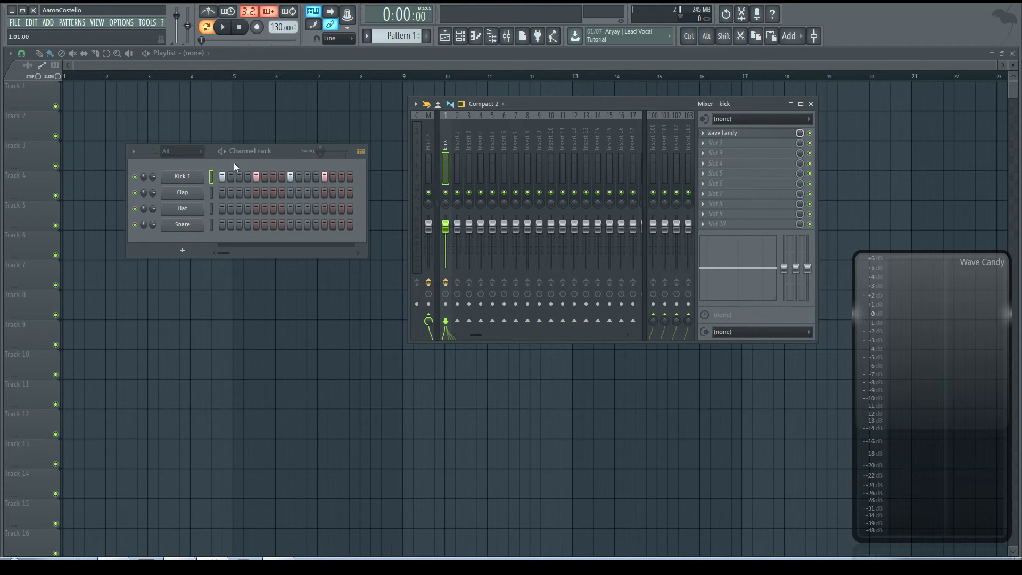
left_click_drag(278, 152, 308, 154)
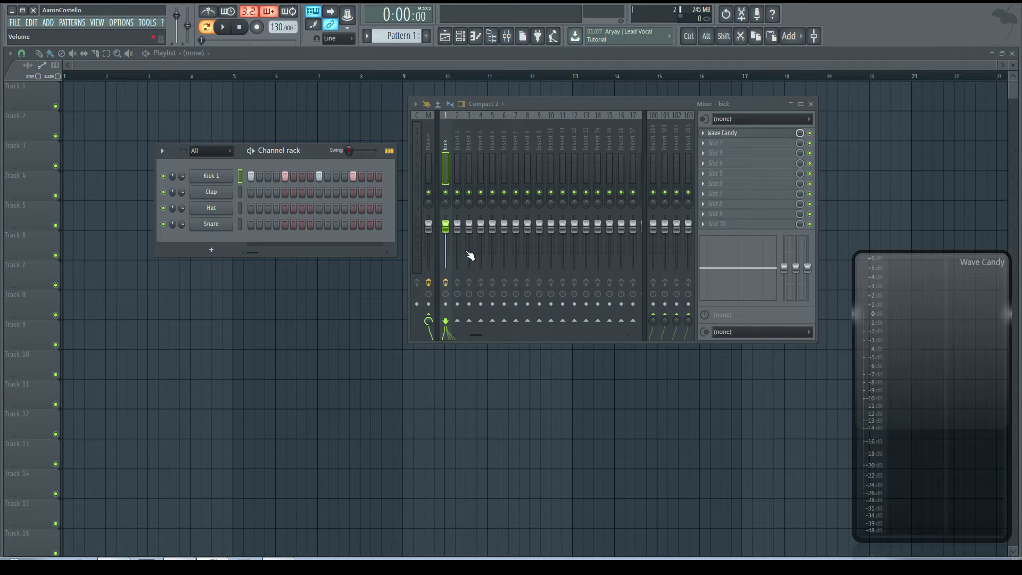
mouse_move(449, 229)
left_mouse_down()
mouse_move(446, 247)
mouse_move(446, 226)
left_mouse_up()
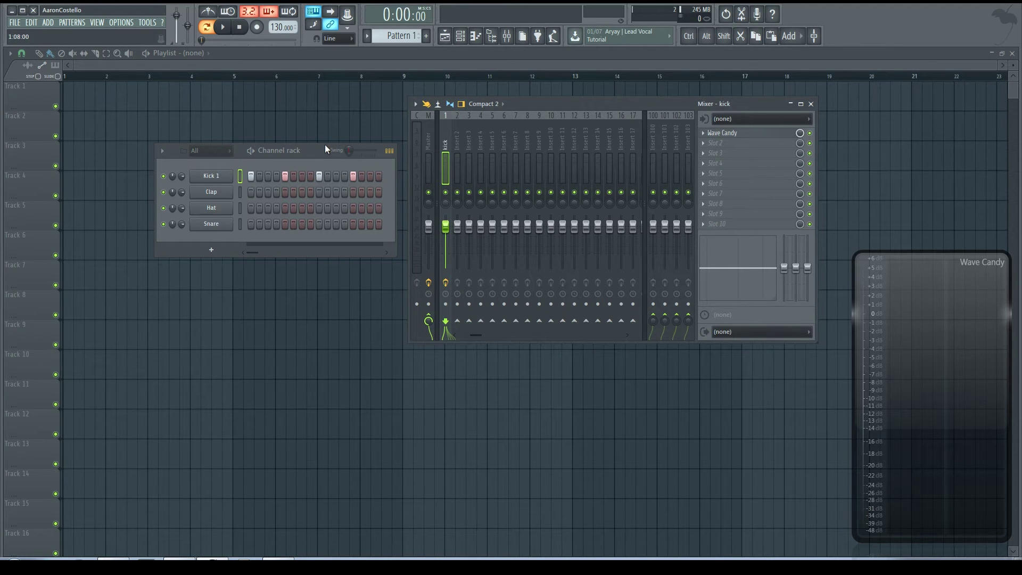
Turn the Kick 1 channel volume down to -16.3 dB and shift the Mixer window left
left_click(313, 154)
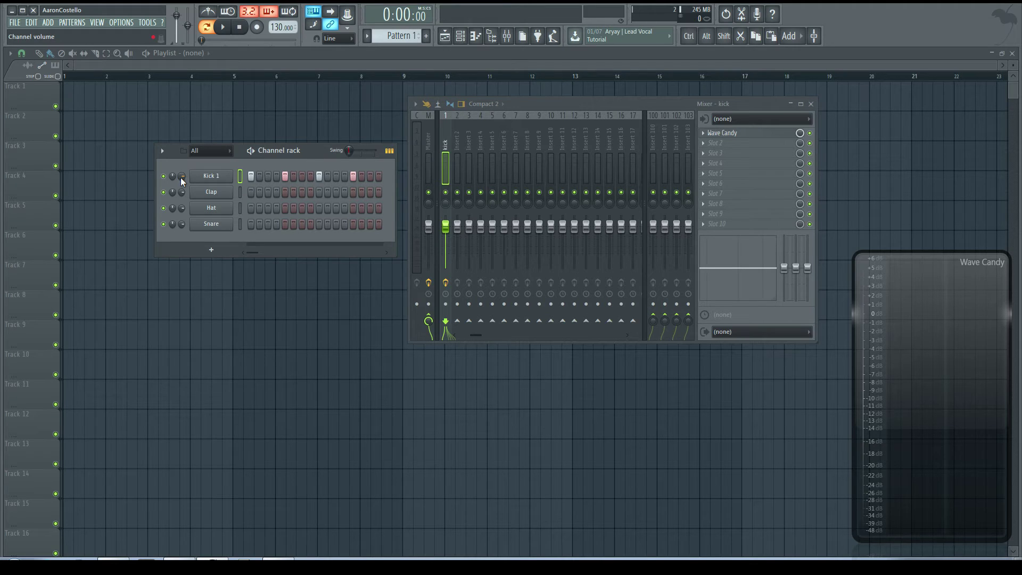
mouse_move(182, 181)
left_mouse_down()
mouse_move(182, 202)
mouse_move(181, 175)
left_mouse_up()
left_click_drag(674, 106, 585, 120)
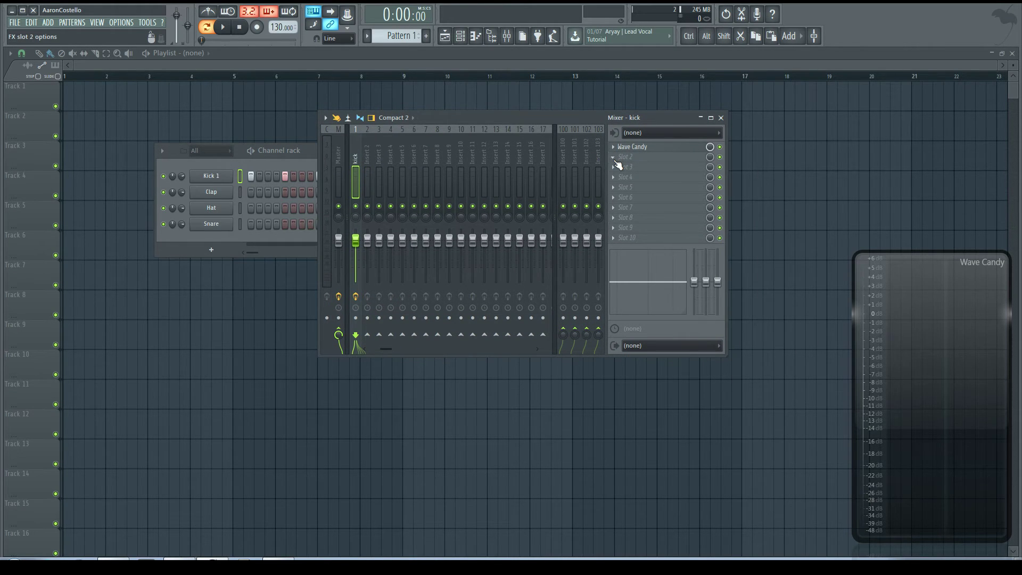
Load Fruity Balance into the kick insert's Slot 2 after Wave Candy, then hide its window
left_click(617, 161)
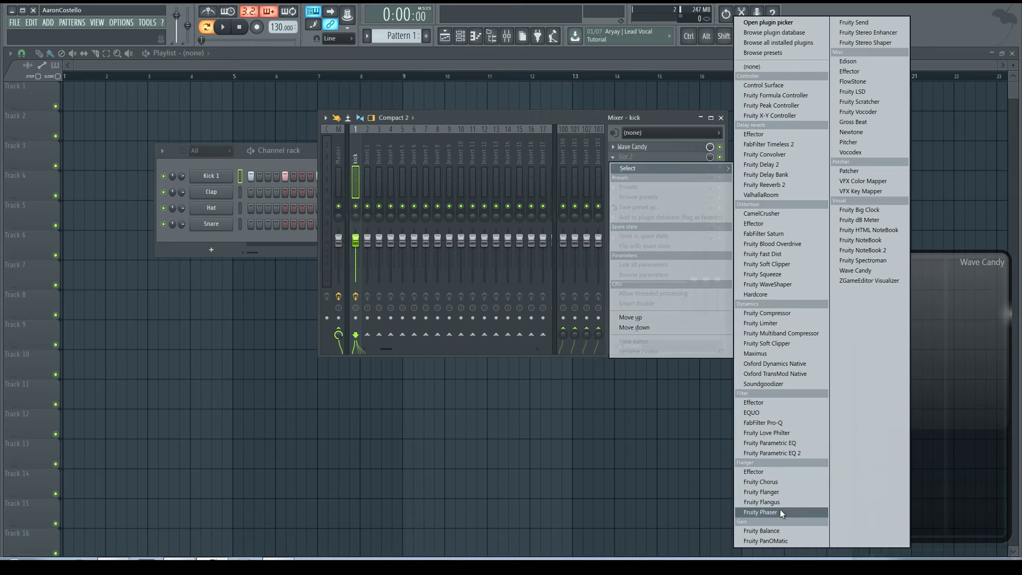
left_click(775, 529)
left_click_drag(489, 162, 544, 177)
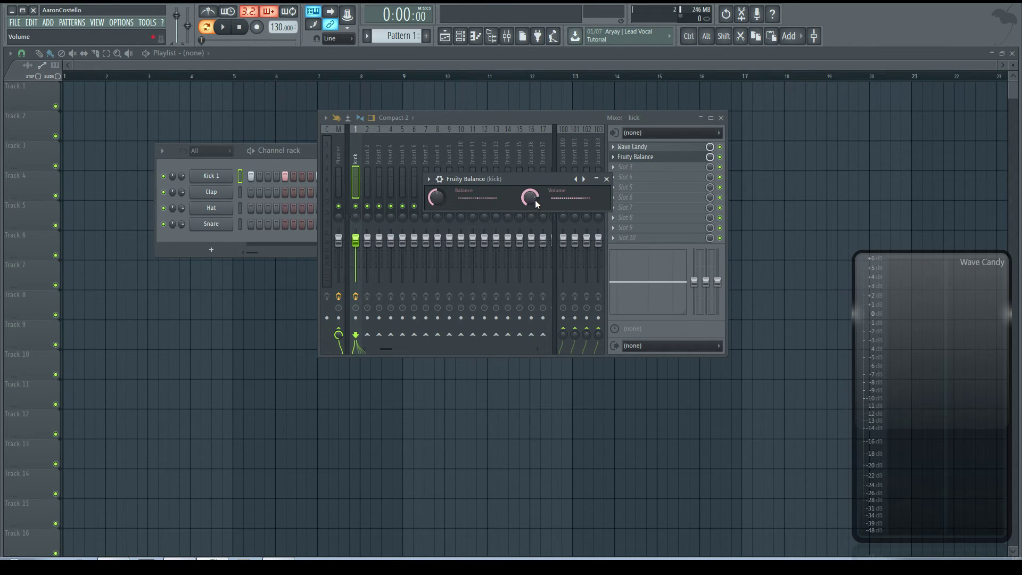
left_click(597, 180)
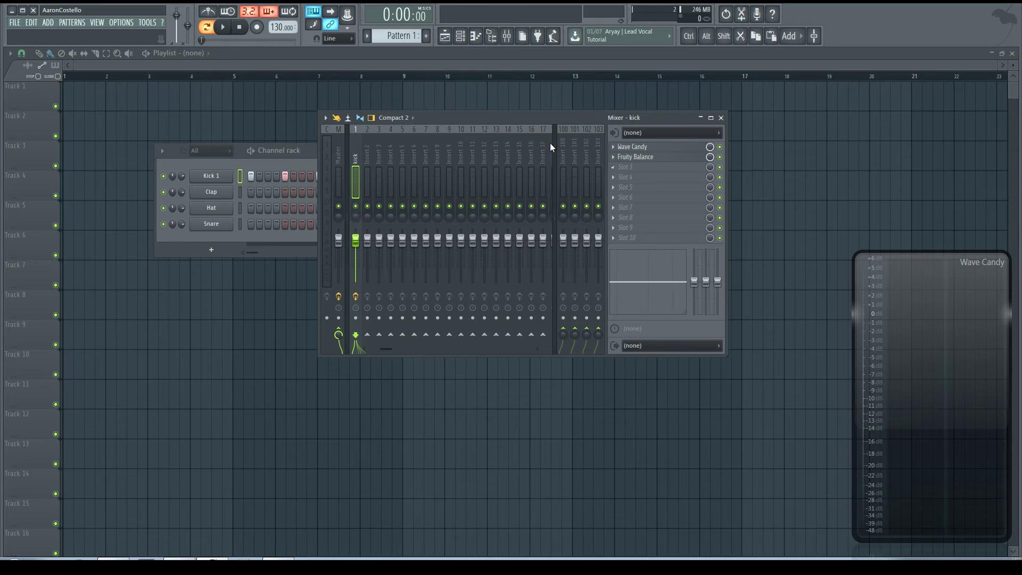
left_click_drag(522, 118, 533, 117)
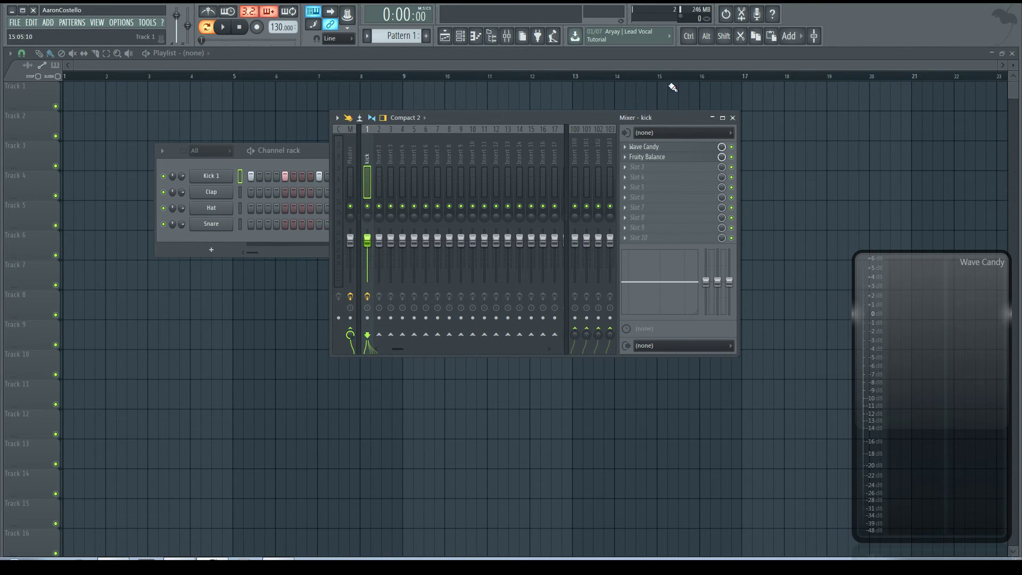
Put the kick mixer fader back at default level and reposition the Channel rack and Mixer windows
left_click_drag(531, 117, 660, 139)
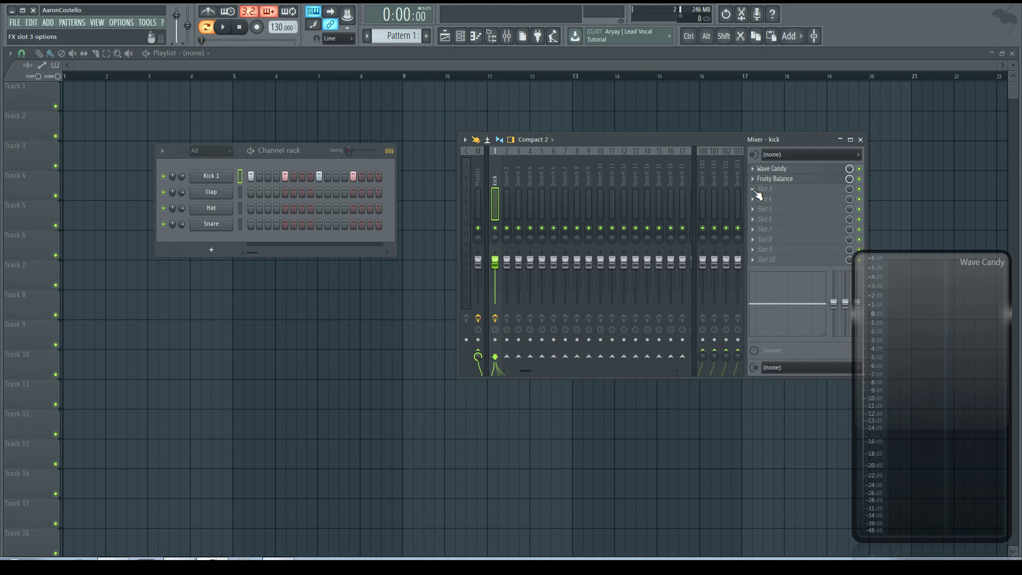
left_click_drag(495, 263, 495, 270)
left_click_drag(312, 150, 327, 150)
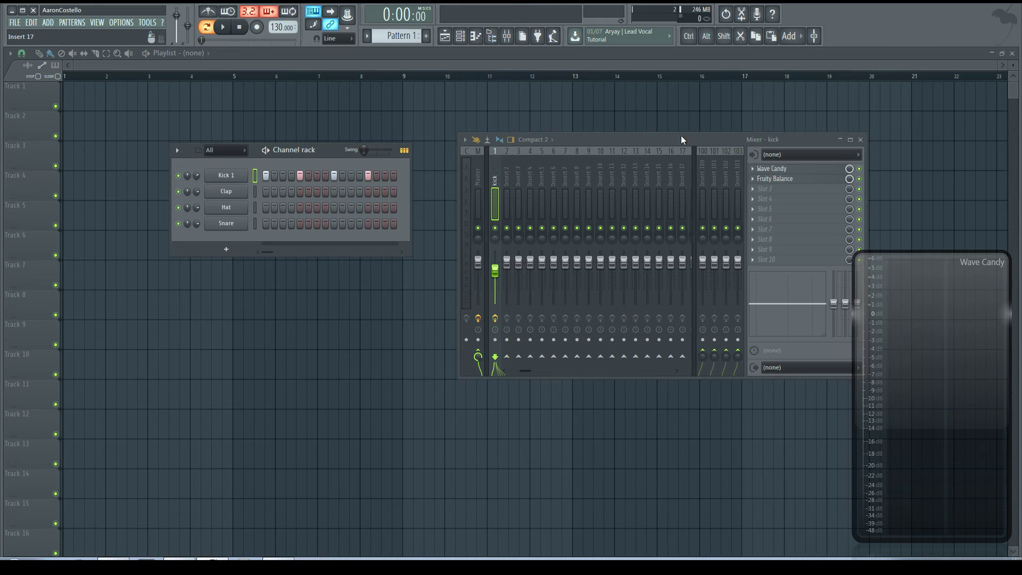
left_click_drag(682, 136, 664, 136)
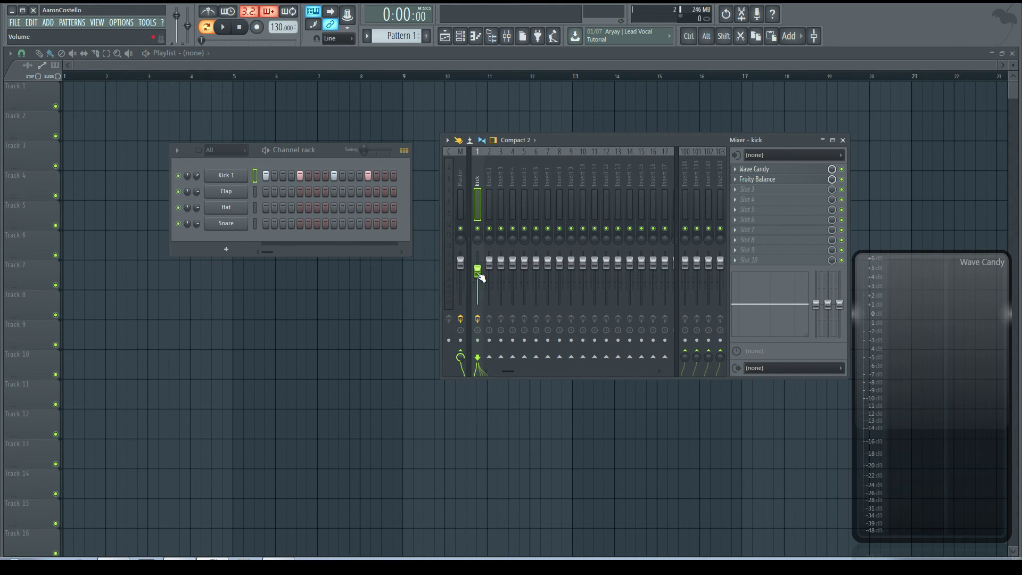
left_click_drag(480, 277, 480, 268)
left_click_drag(327, 150, 321, 141)
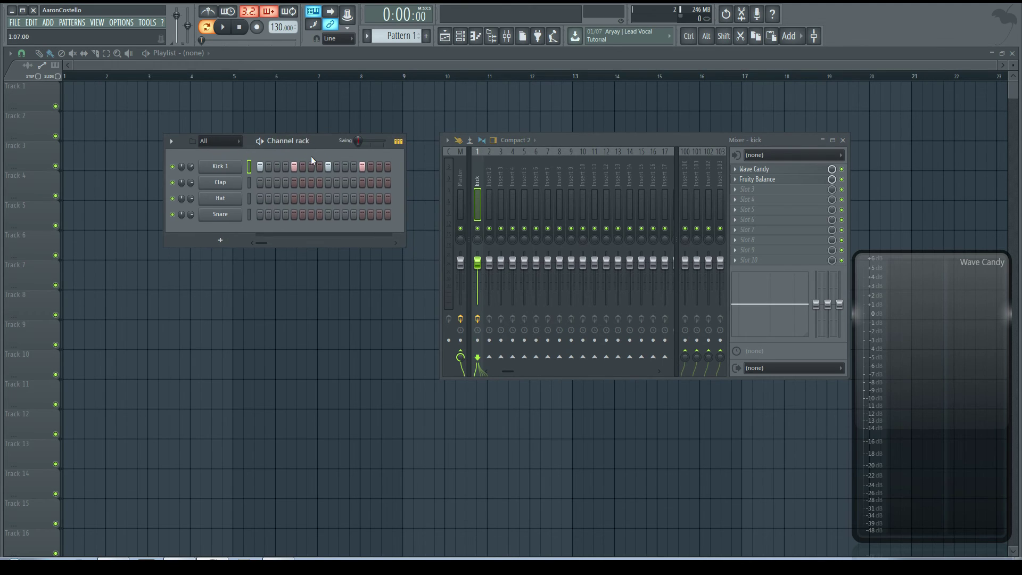
left_click_drag(550, 141, 539, 142)
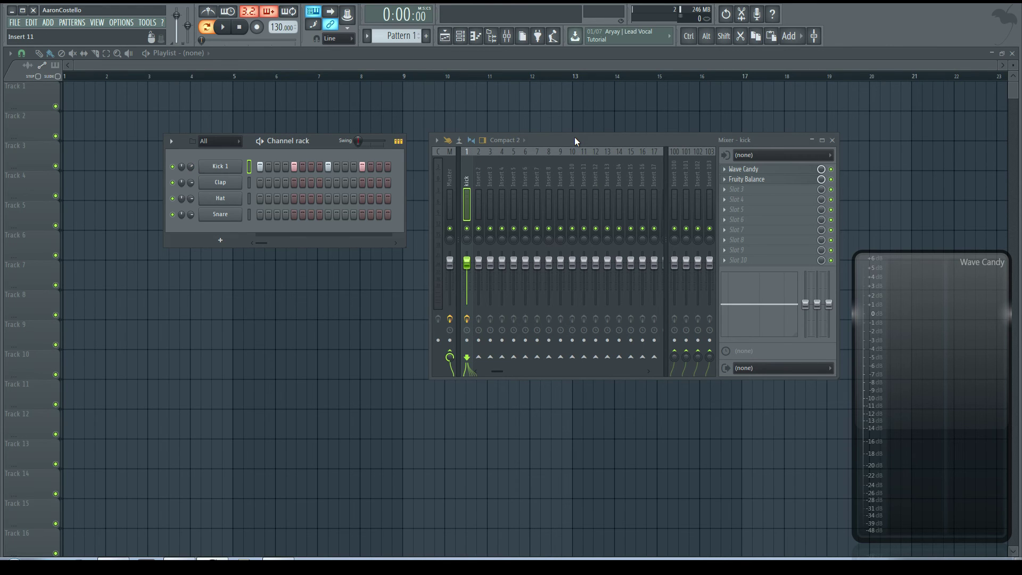
left_click_drag(574, 137, 528, 118)
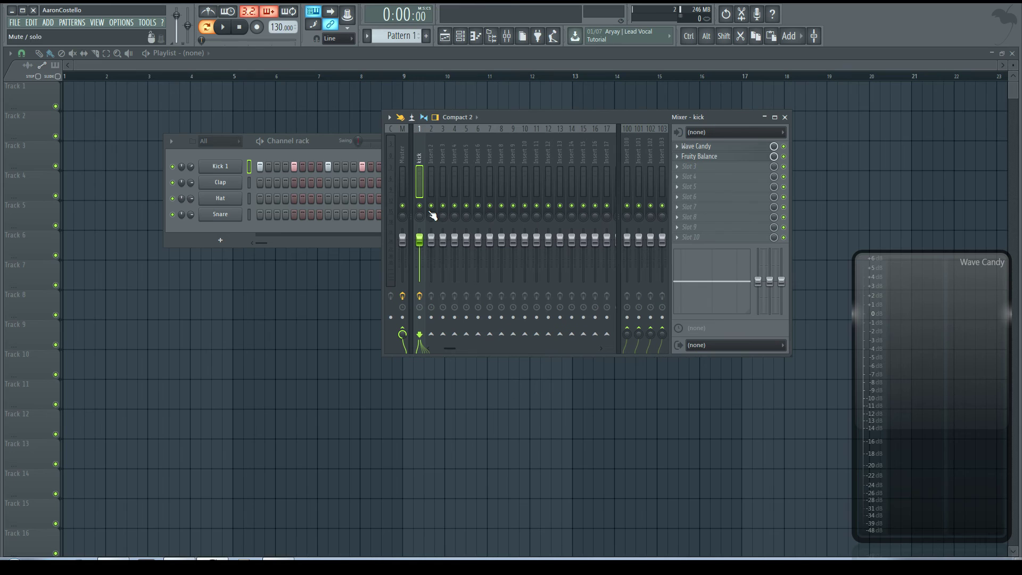
Create playlist automation clips for the kick fader volume and the Fruity Balance Balance knob
right_click(421, 241)
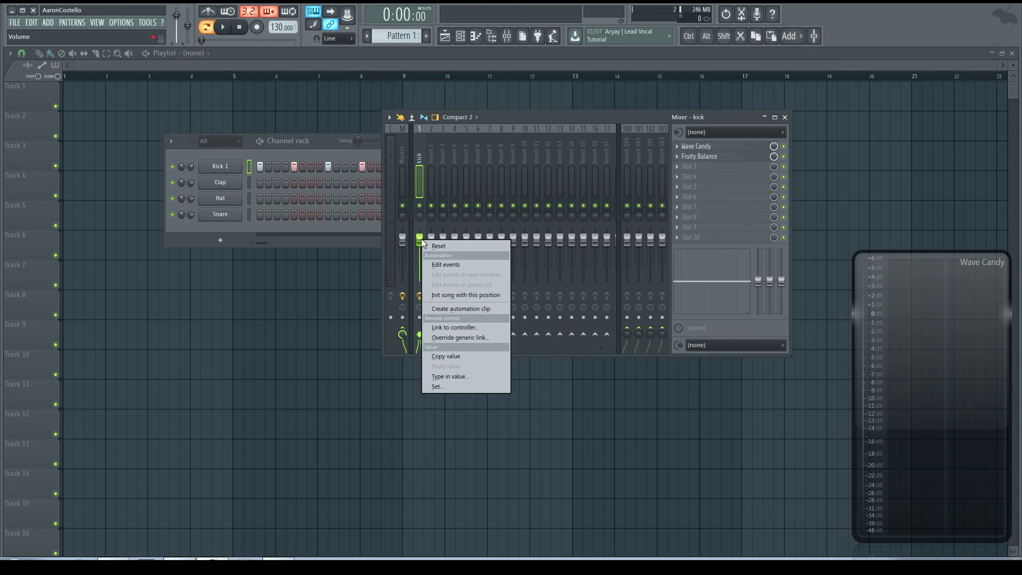
left_click(461, 311)
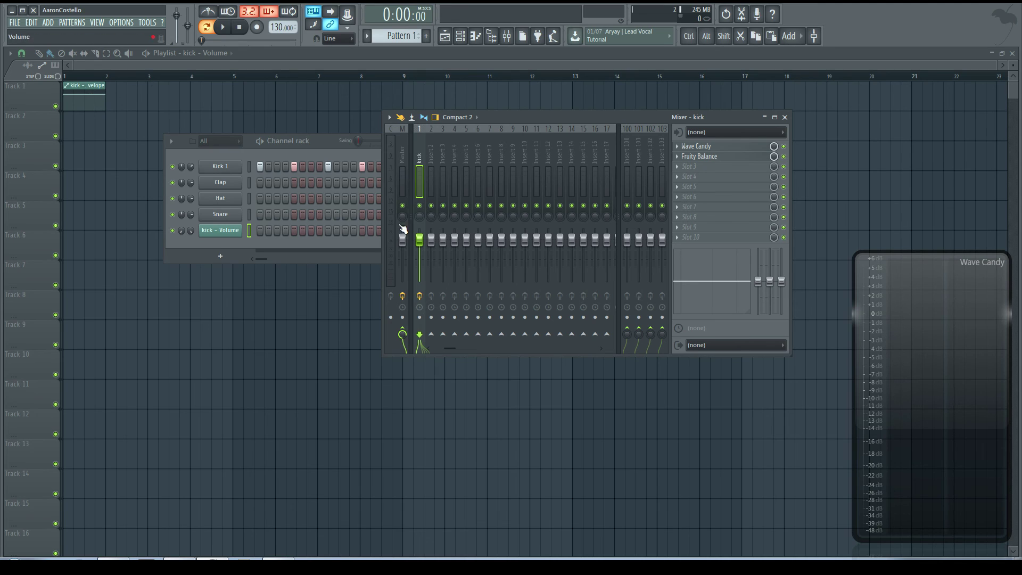
left_click(714, 157)
right_click(435, 198)
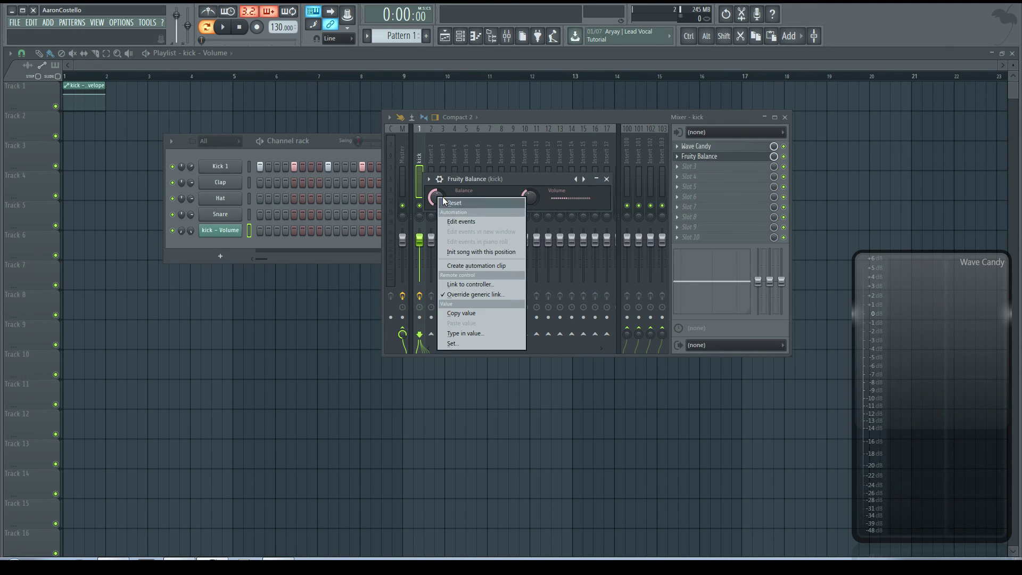
left_click(458, 265)
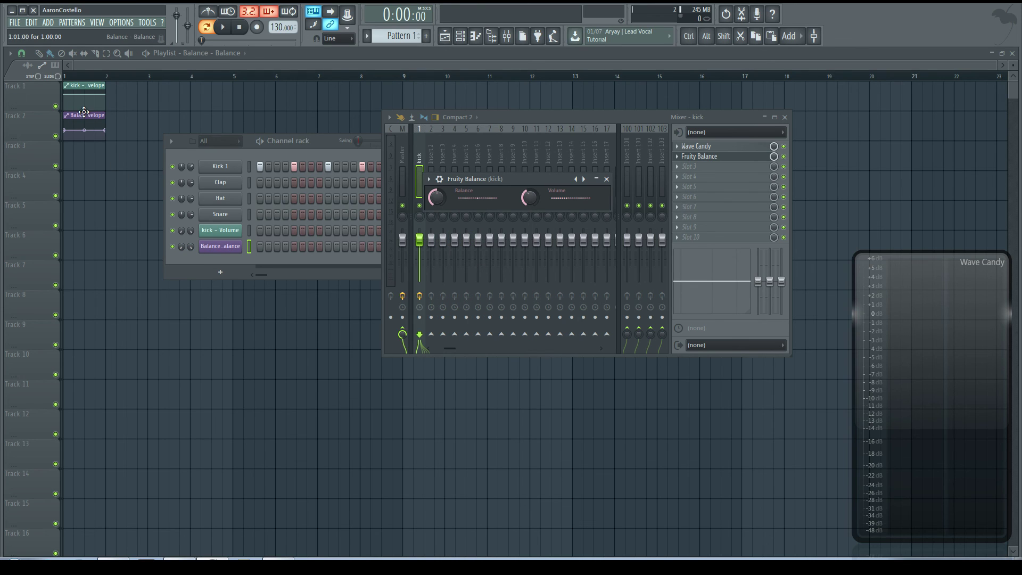
Select mixer Insert 17 to close Fruity Balance, then reselect the kick insert
left_click(607, 183)
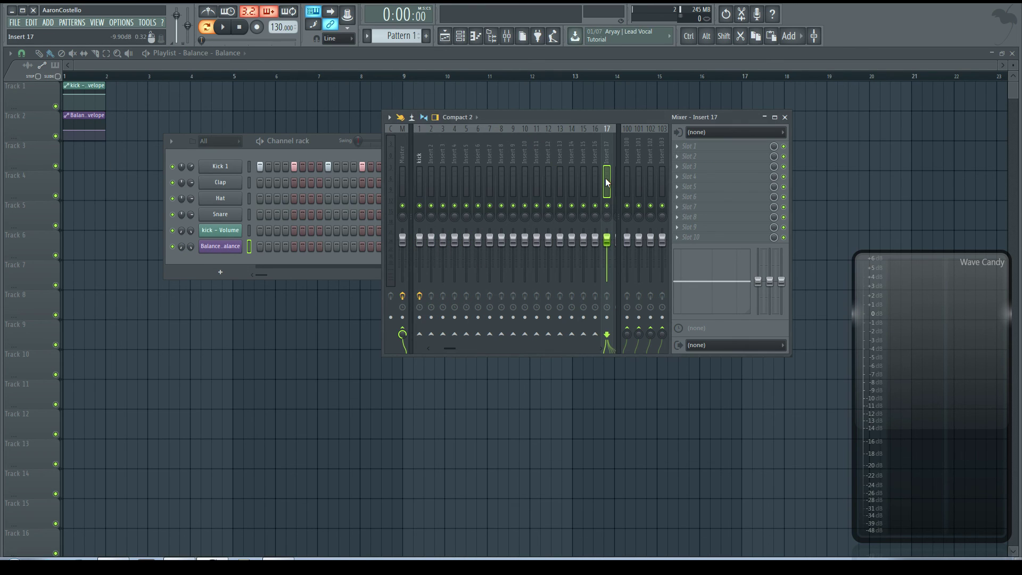
left_click(419, 157)
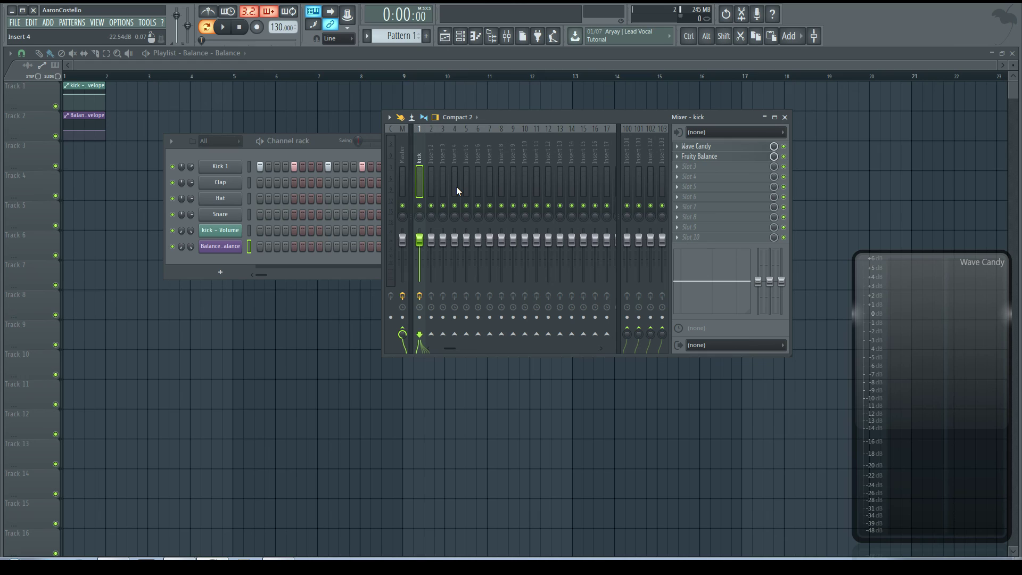